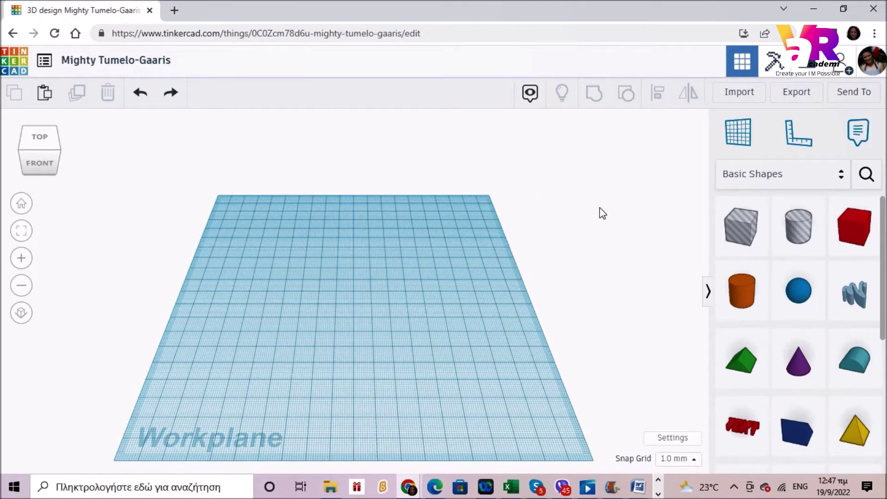
Step: Place a solid red box on the workplane and enlarge it to about 59 by 53 mm
{"action": "left_click", "coordinate": [854, 225]}
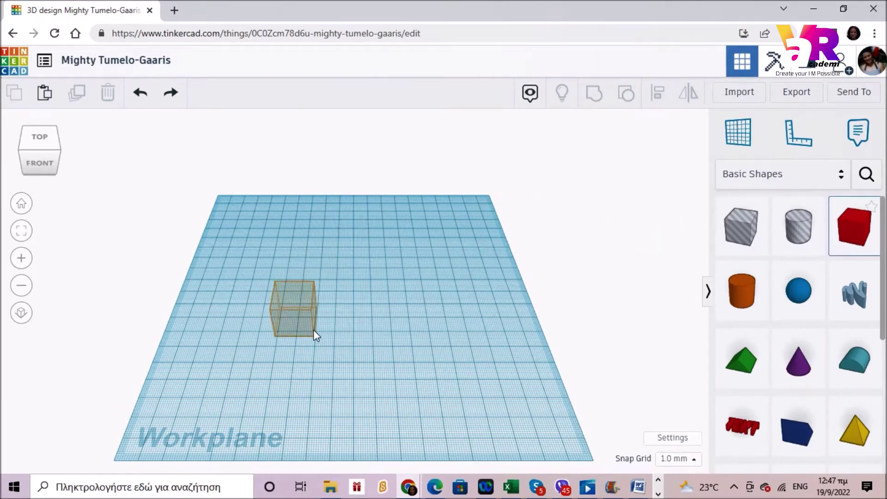
{"action": "left_click", "coordinate": [354, 307]}
{"action": "mouse_move", "coordinate": [372, 320]}
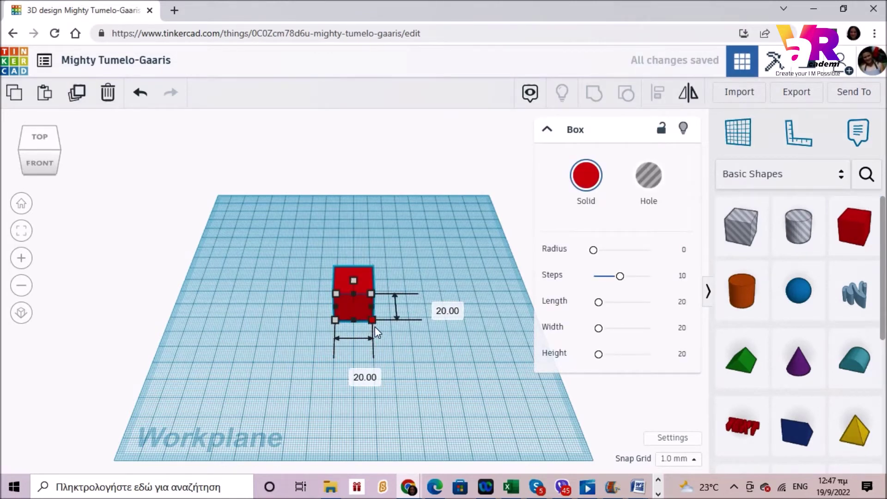
{"action": "mouse_move", "coordinate": [372, 322]}
{"action": "left_mouse_down"}
{"action": "mouse_move", "coordinate": [455, 363]}
{"action": "mouse_move", "coordinate": [453, 374]}
{"action": "left_mouse_up"}
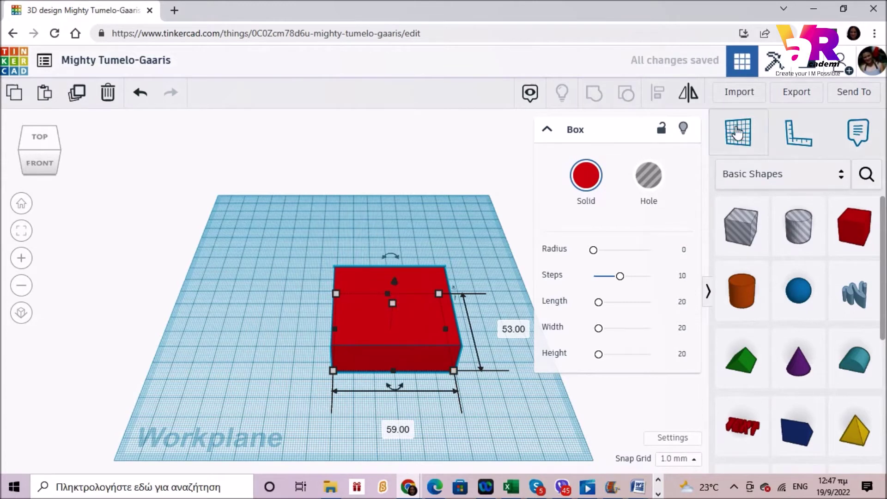
Step: Anchor the Ruler at the box's lower-left, reading 59 by 53 by 20 mm with 9 and 13 mm offsets
{"action": "left_click", "coordinate": [799, 139]}
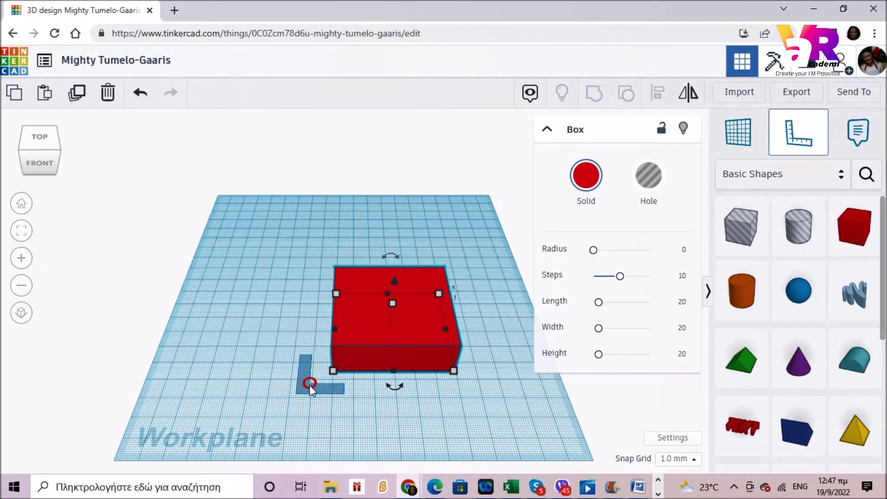
{"action": "left_click", "coordinate": [305, 390]}
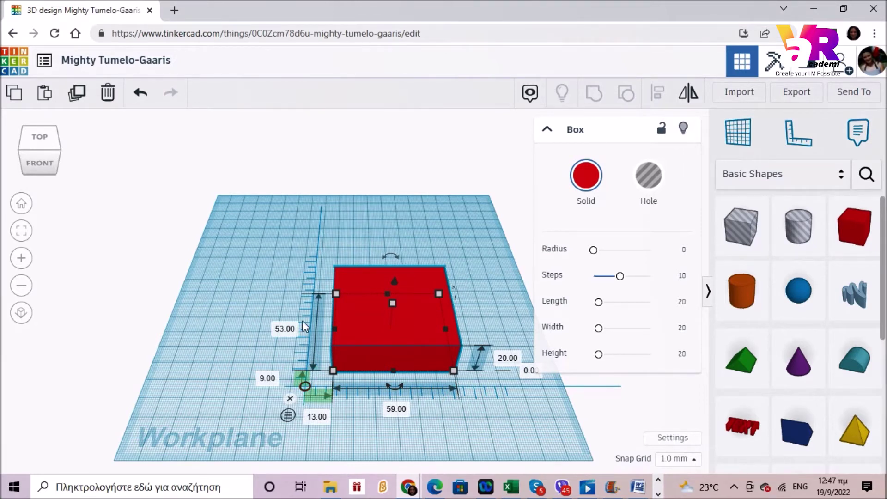
{"action": "right_click_drag", "start_coordinate": [497, 428], "coordinate": [498, 430]}
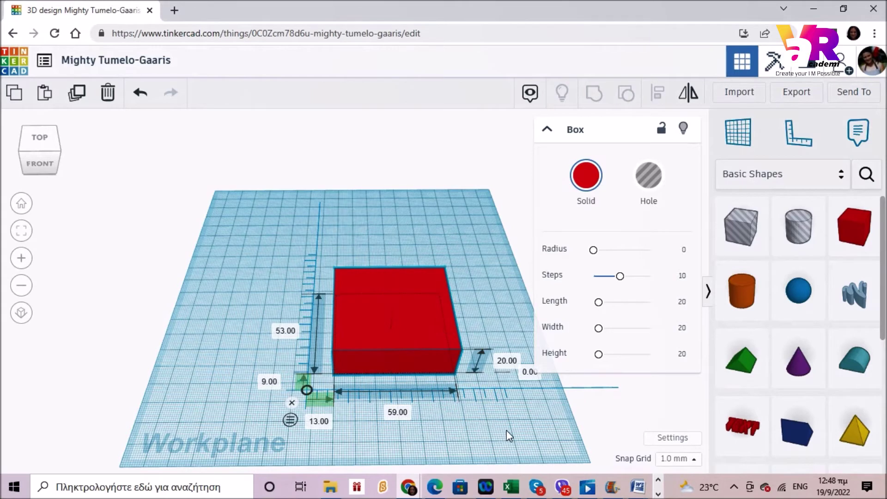
Step: Collapse the Shape inspector, lift the box off the workplane and drop it back with D
{"action": "right_click_drag", "start_coordinate": [506, 430], "coordinate": [477, 418]}
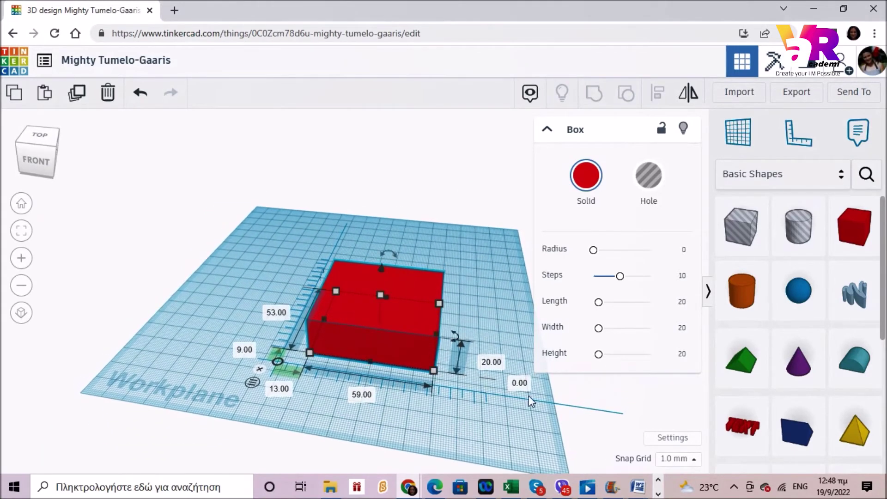
{"action": "left_click", "coordinate": [547, 129]}
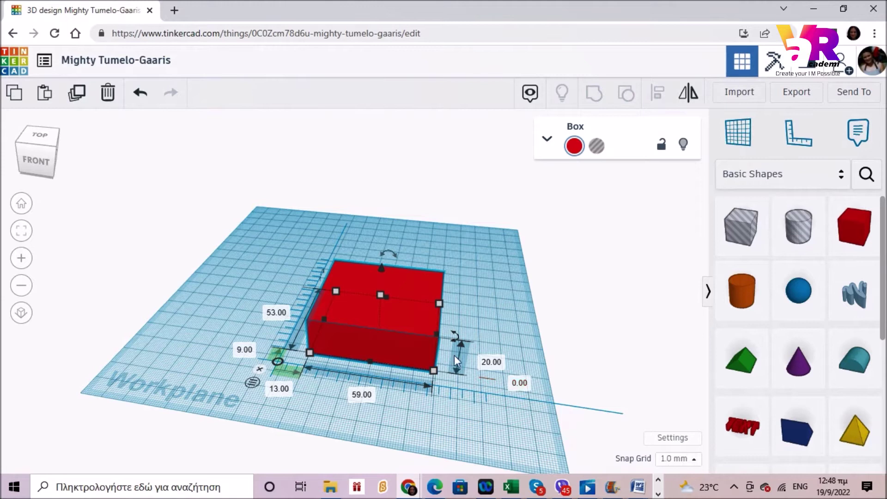
{"action": "left_click_drag", "start_coordinate": [381, 269], "coordinate": [383, 197]}
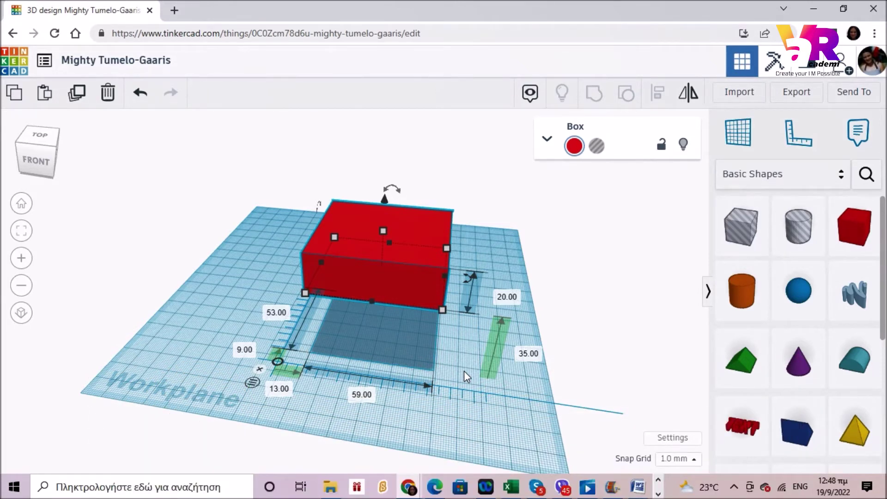
{"action": "key", "text": "d"}
{"action": "right_click_drag", "start_coordinate": [463, 371], "coordinate": [498, 420]}
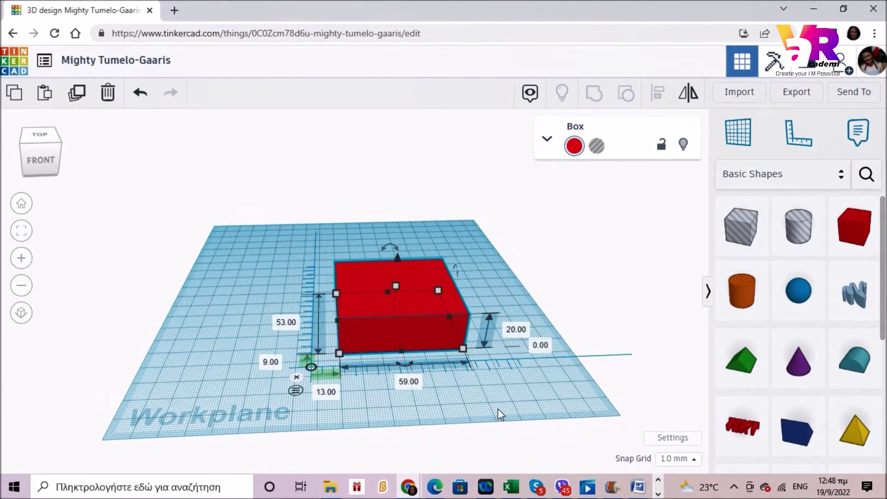
{"action": "right_click_drag", "start_coordinate": [469, 401], "coordinate": [469, 430]}
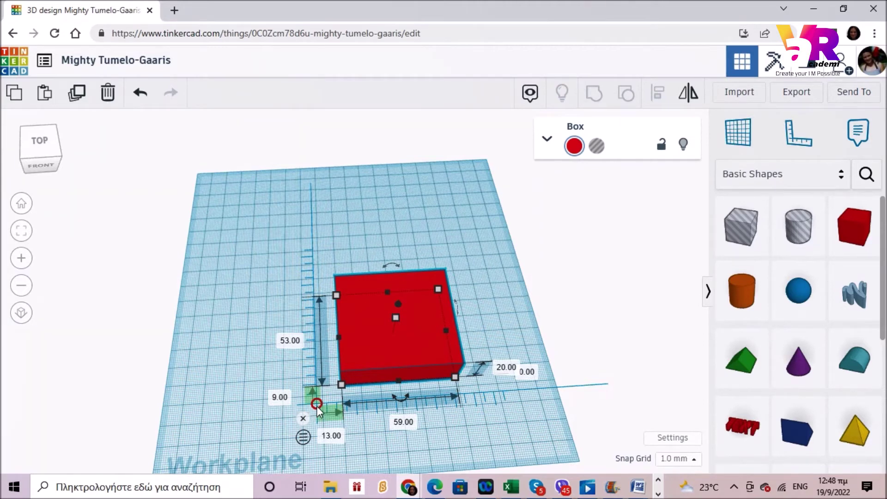
Step: Nudge the selected box left and forward with the arrow keys onto the ruler origin
{"action": "left_click", "coordinate": [382, 350]}
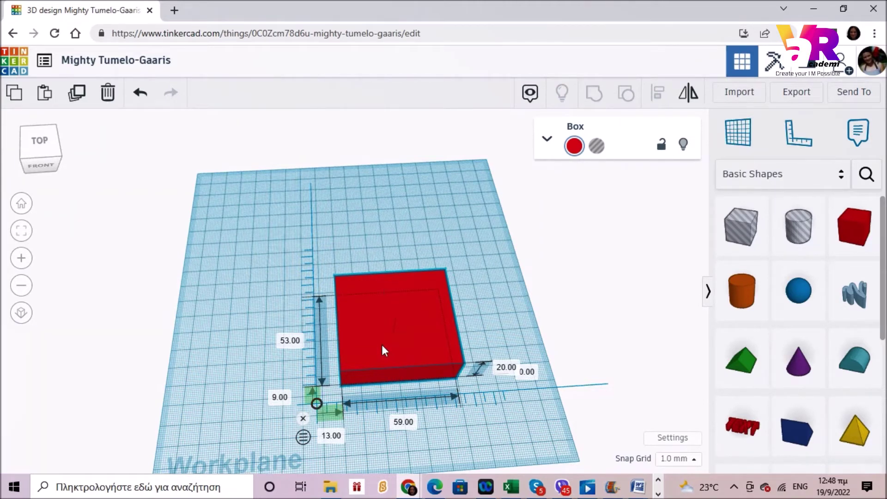
{"action": "left_click", "coordinate": [381, 344]}
{"action": "key", "text": "Left"}
{"action": "key", "text": "Left"}
{"action": "key", "text": "Left"}
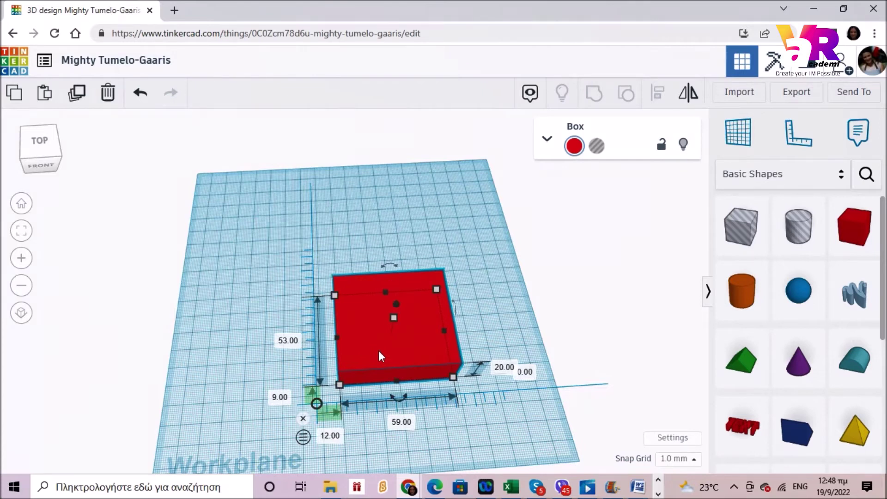
{"action": "key", "text": "Left"}
{"action": "key", "text": "Left"}
{"action": "key", "text": "Left"}
{"action": "key", "text": "Left"}
{"action": "key", "text": "Left"}
{"action": "key", "text": "Left"}
{"action": "key", "text": "Left"}
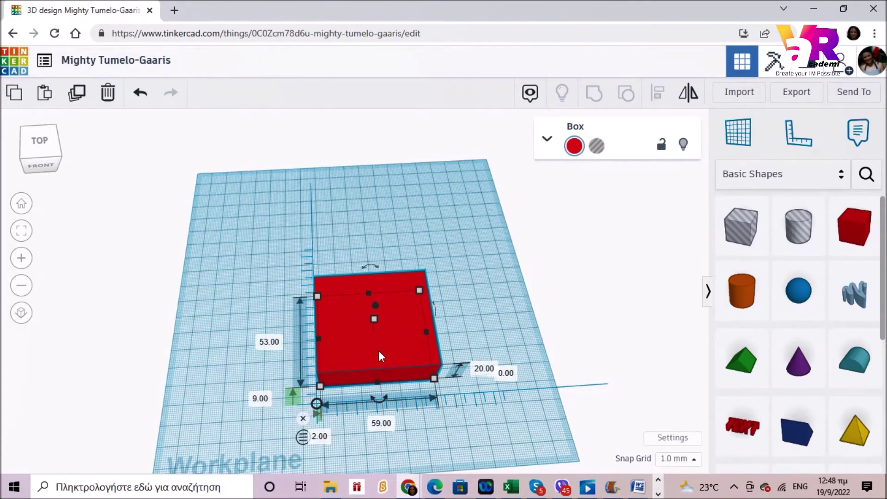
{"action": "key", "text": "Down"}
{"action": "key", "text": "Down"}
{"action": "key", "text": "Down"}
{"action": "key", "text": "Down"}
{"action": "key", "text": "Down"}
{"action": "key", "text": "Down"}
{"action": "key", "text": "Down"}
{"action": "key", "text": "Down"}
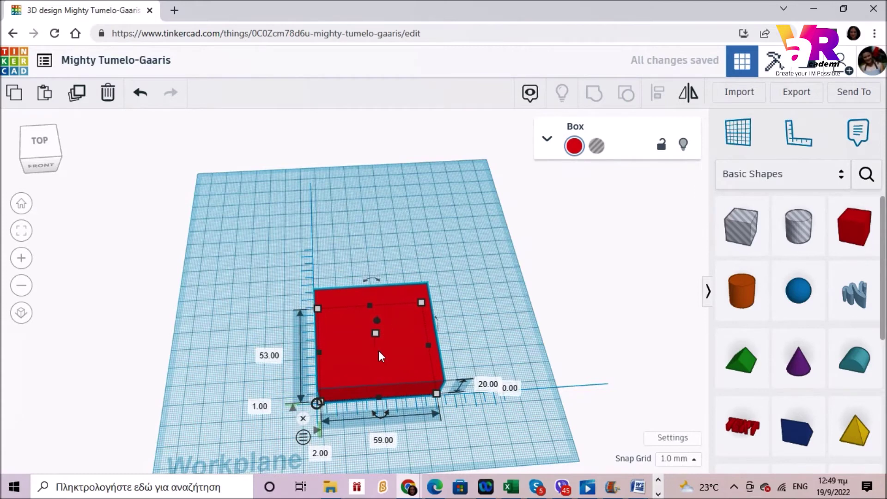
{"action": "key", "text": "Down"}
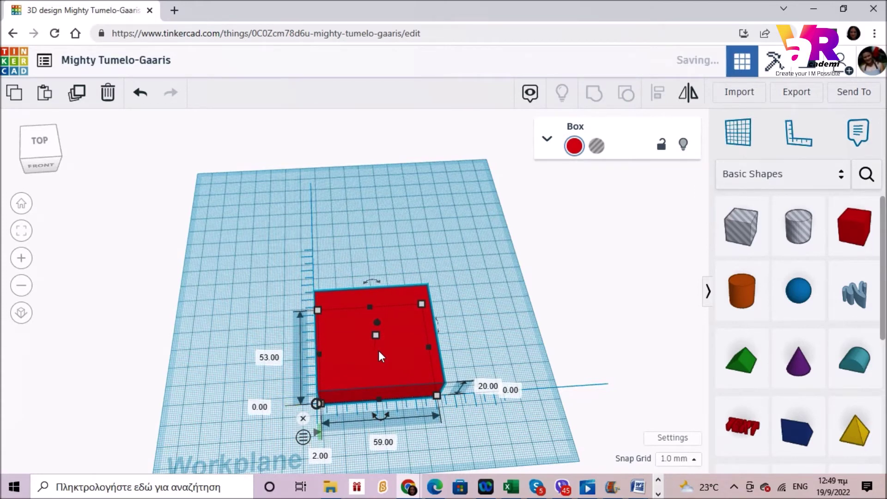
{"action": "key", "text": "Left"}
{"action": "key", "text": "Left"}
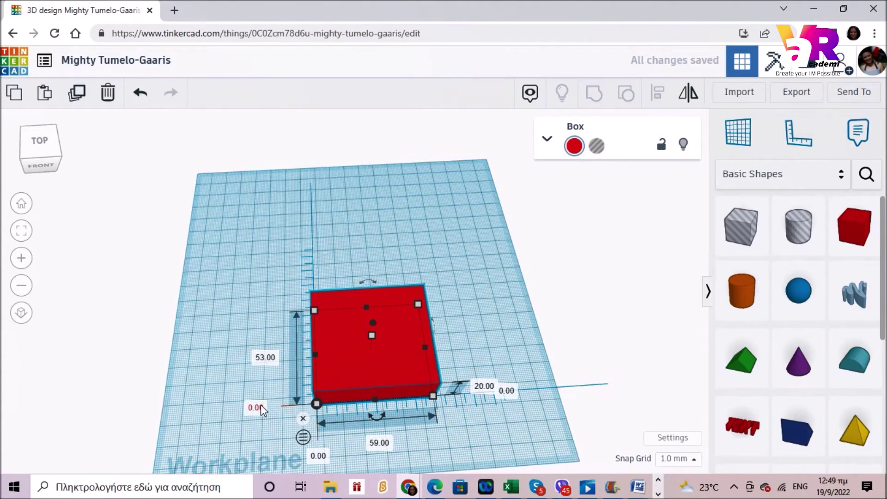
Step: Move the box back out to sit 16 mm sideways and 28 mm back from the ruler origin
{"action": "left_click_drag", "start_coordinate": [322, 407], "coordinate": [356, 361]}
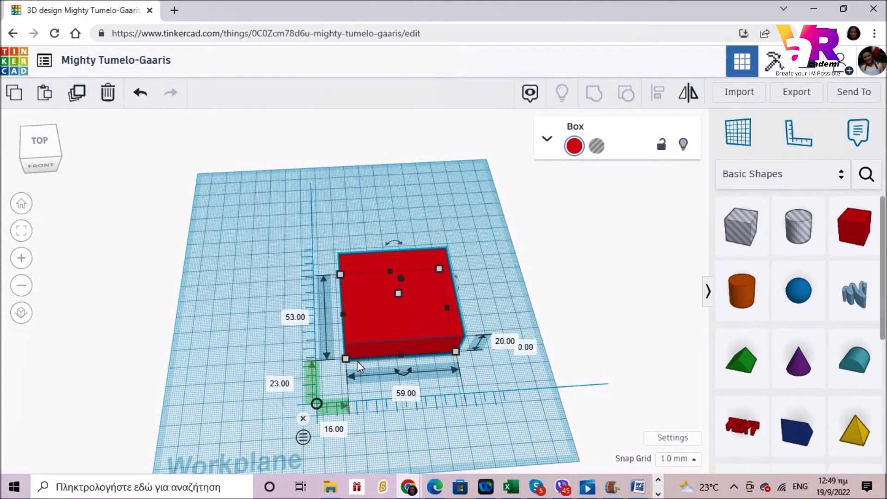
{"action": "key", "text": "Up"}
{"action": "key", "text": "Up"}
{"action": "key", "text": "Up"}
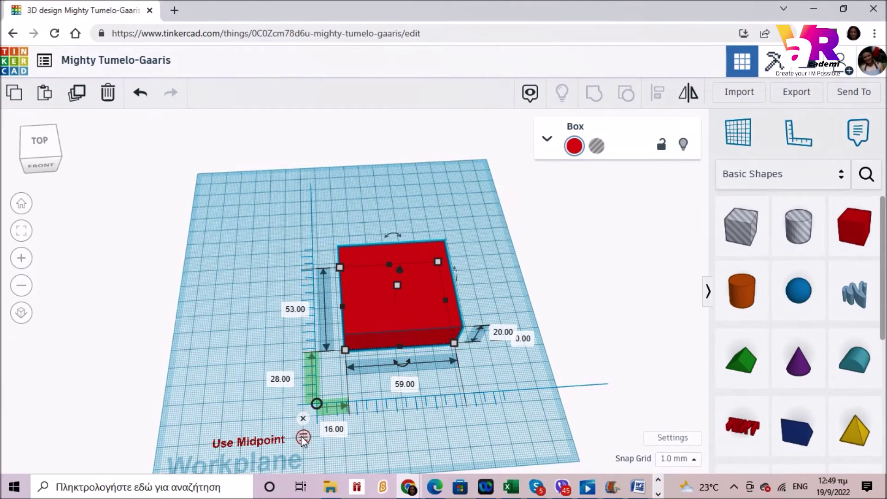
Step: Switch the ruler to Use Endpoint and set the box's 54.5 mm offset to 12 mm
{"action": "left_click", "coordinate": [303, 438]}
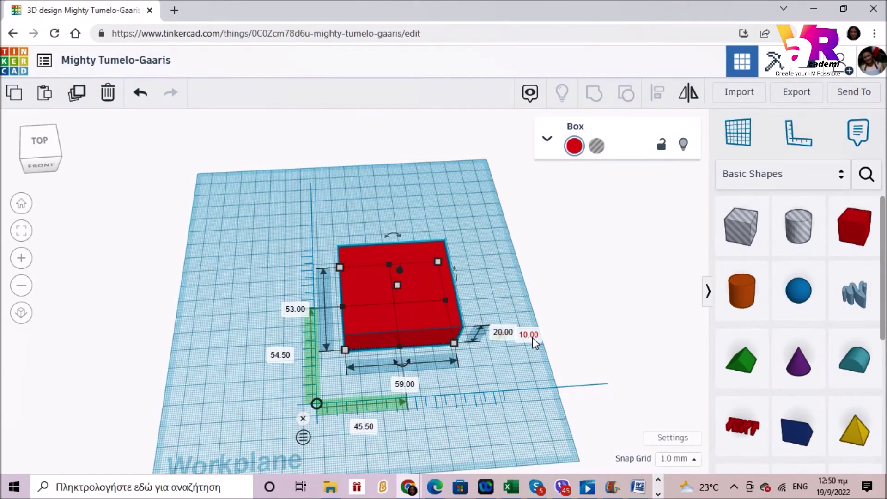
{"action": "right_click_drag", "start_coordinate": [531, 348], "coordinate": [498, 375]}
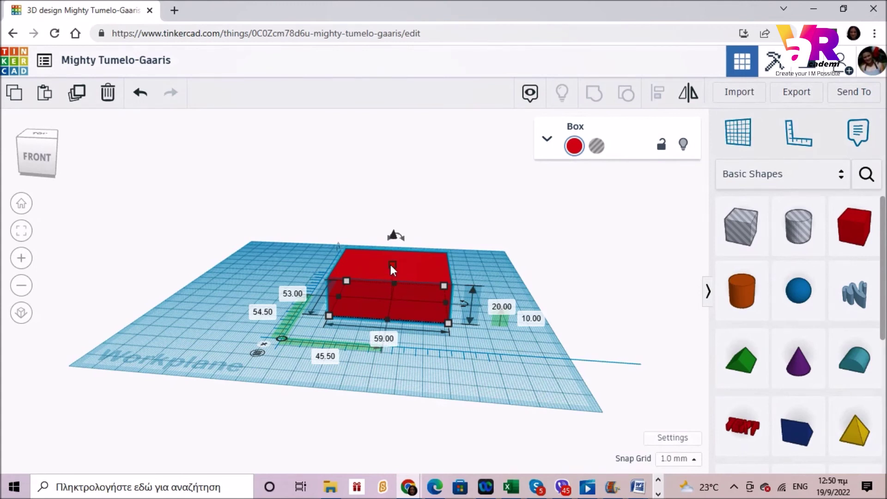
{"action": "right_click_drag", "start_coordinate": [390, 265], "coordinate": [366, 347]}
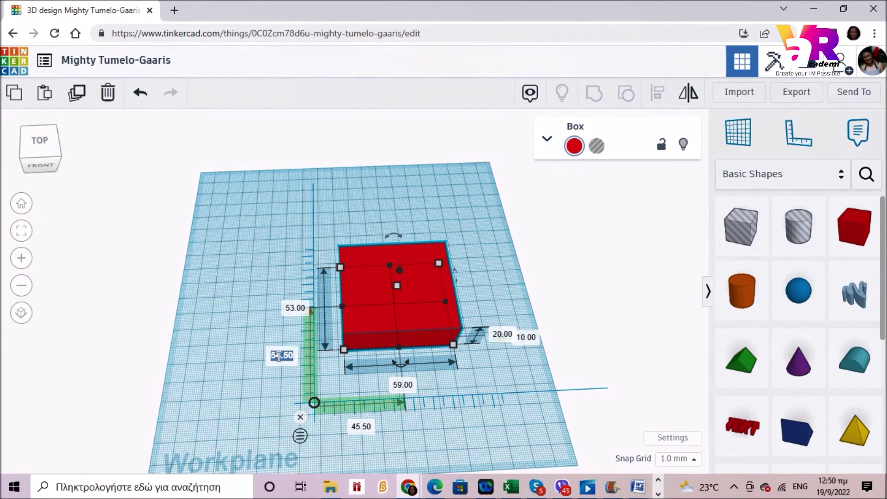
{"action": "type", "text": "12"}
{"action": "key", "text": "Return"}
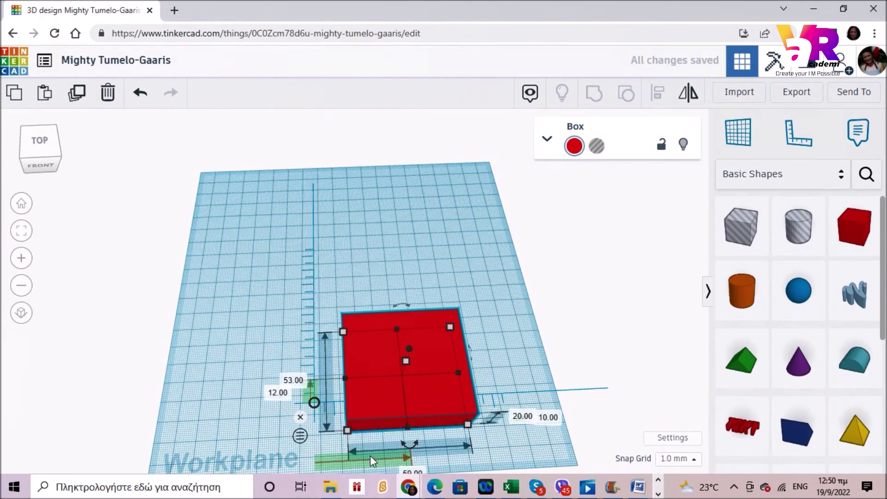
{"action": "scroll", "coordinate": [487, 430], "scroll_direction": "down", "scroll_amount": 3}
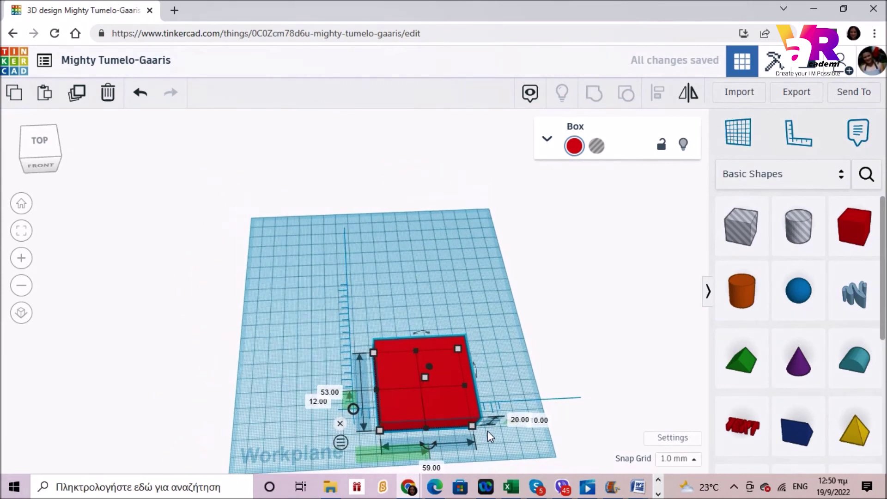
{"action": "scroll", "coordinate": [321, 439], "scroll_direction": "up", "scroll_amount": 1}
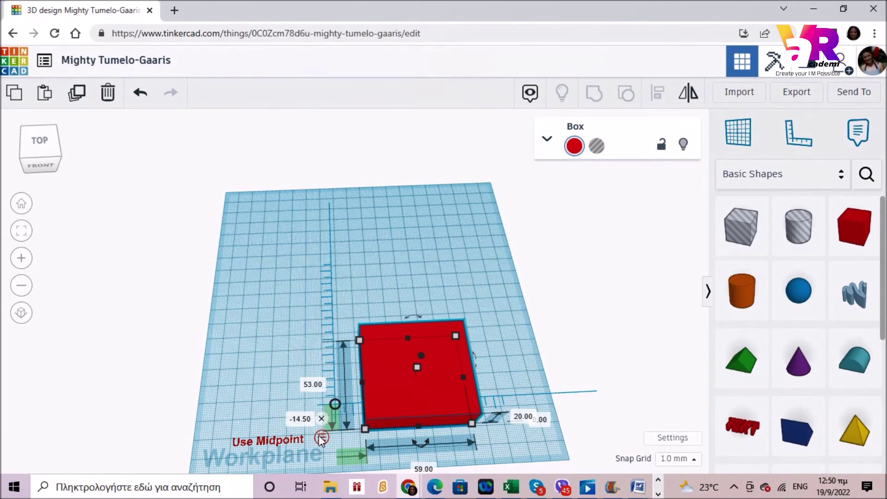
Step: Toggle the ruler to endpoint and back to midpoint, reading -14.50 mm from the box's center
{"action": "left_click", "coordinate": [321, 439]}
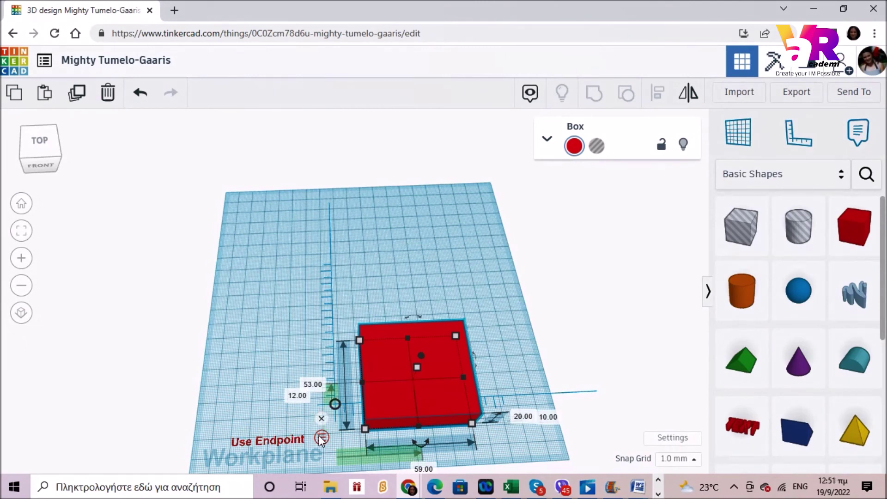
{"action": "left_click", "coordinate": [321, 440]}
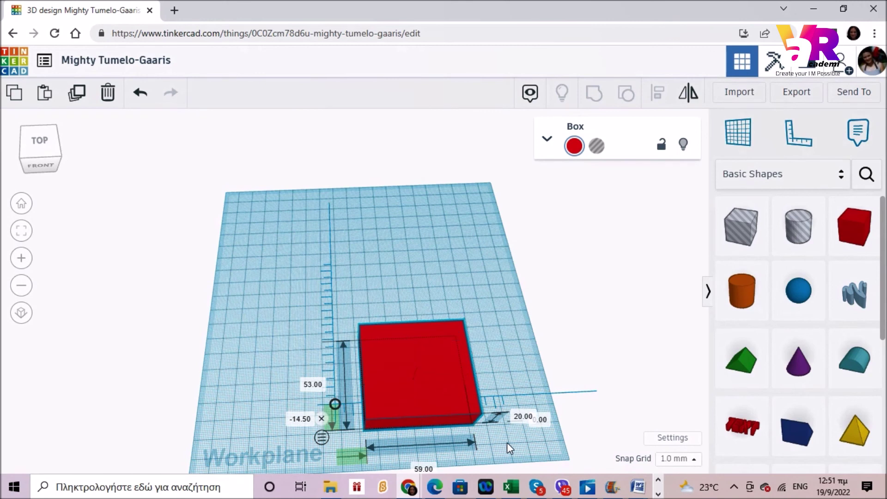
{"action": "mouse_move", "coordinate": [506, 442]}
{"action": "right_mouse_down"}
{"action": "mouse_move", "coordinate": [488, 388]}
{"action": "mouse_move", "coordinate": [498, 425]}
{"action": "right_mouse_up"}
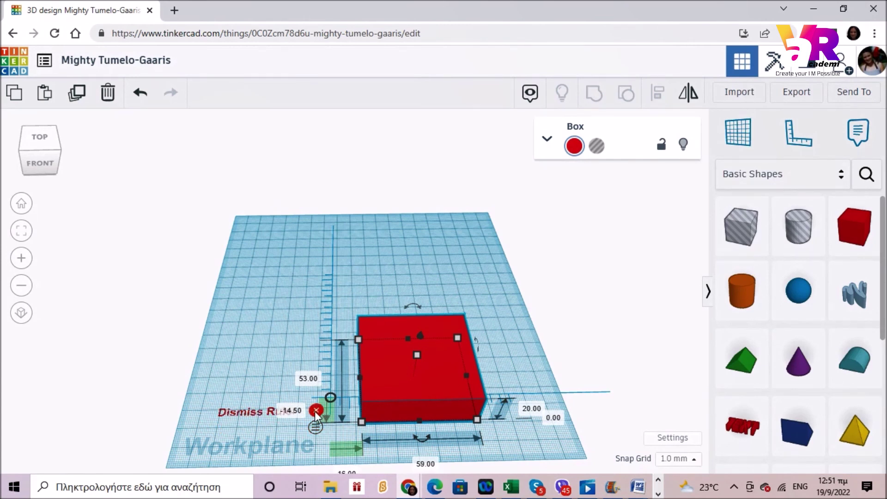
Step: Dismiss the ruler, leaving the red box alone on the workplane, and reselect it
{"action": "left_click", "coordinate": [315, 411]}
{"action": "left_click", "coordinate": [520, 405]}
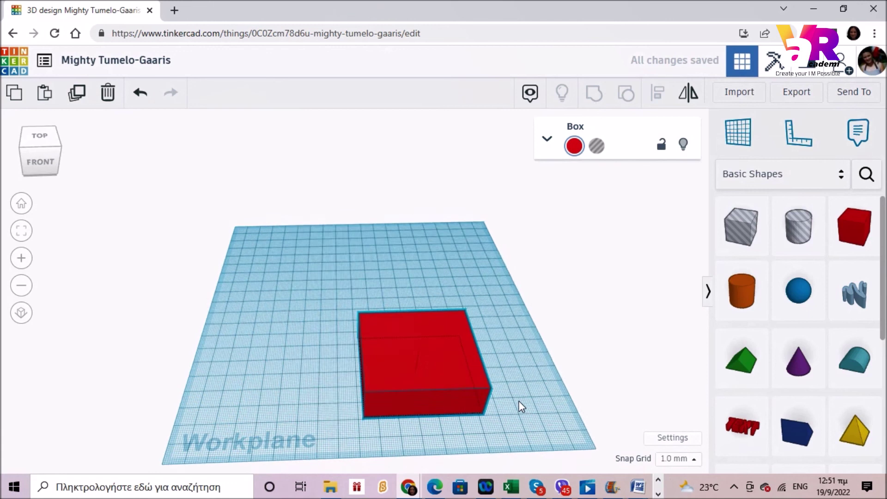
{"action": "mouse_move", "coordinate": [521, 405]}
{"action": "right_mouse_down"}
{"action": "mouse_move", "coordinate": [485, 410]}
{"action": "mouse_move", "coordinate": [503, 435]}
{"action": "right_mouse_up"}
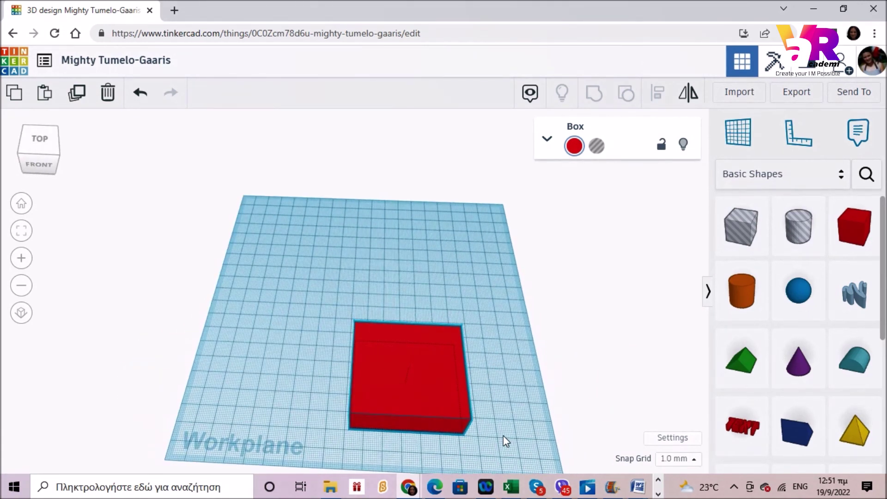
{"action": "left_click_drag", "start_coordinate": [503, 435], "coordinate": [502, 427]}
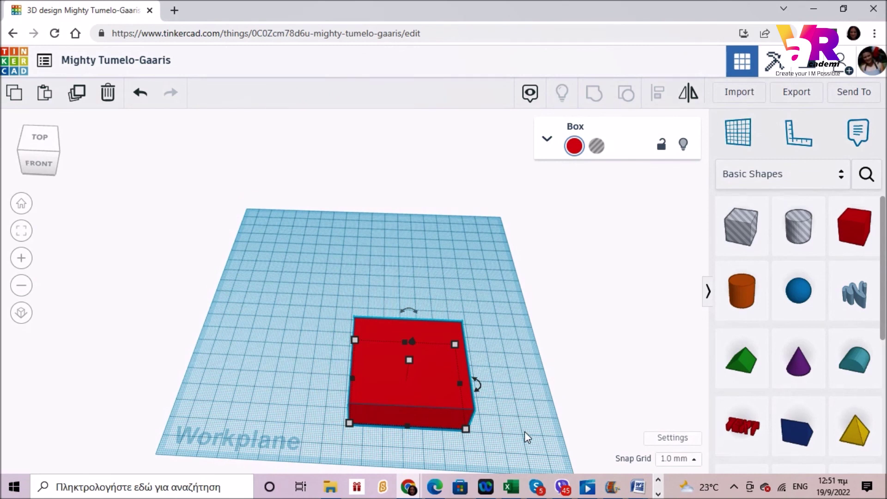